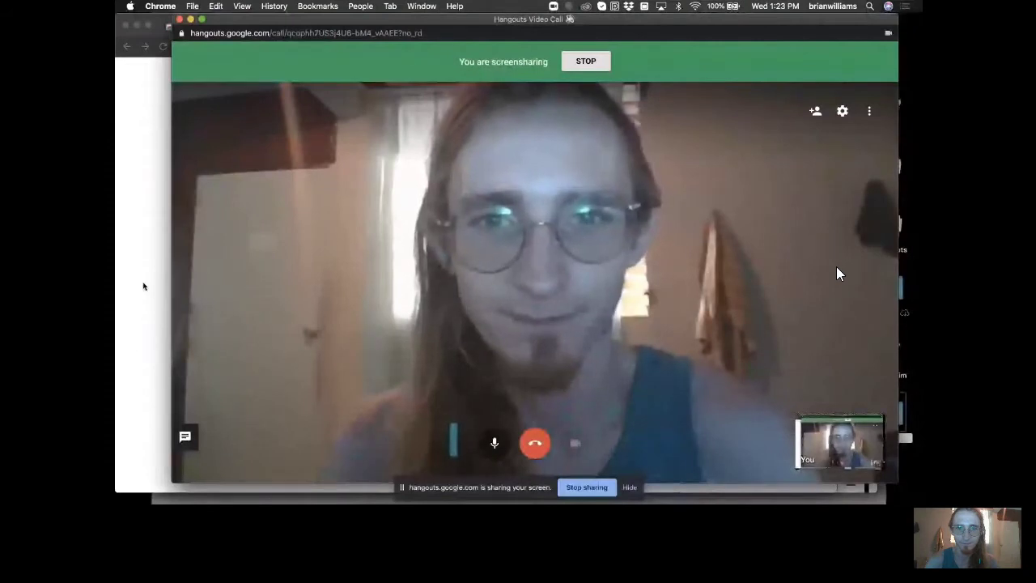
Load easyfees.io in the browser, go to its login page from the landing page, and sign in with the prefilled credentials
click(165, 283)
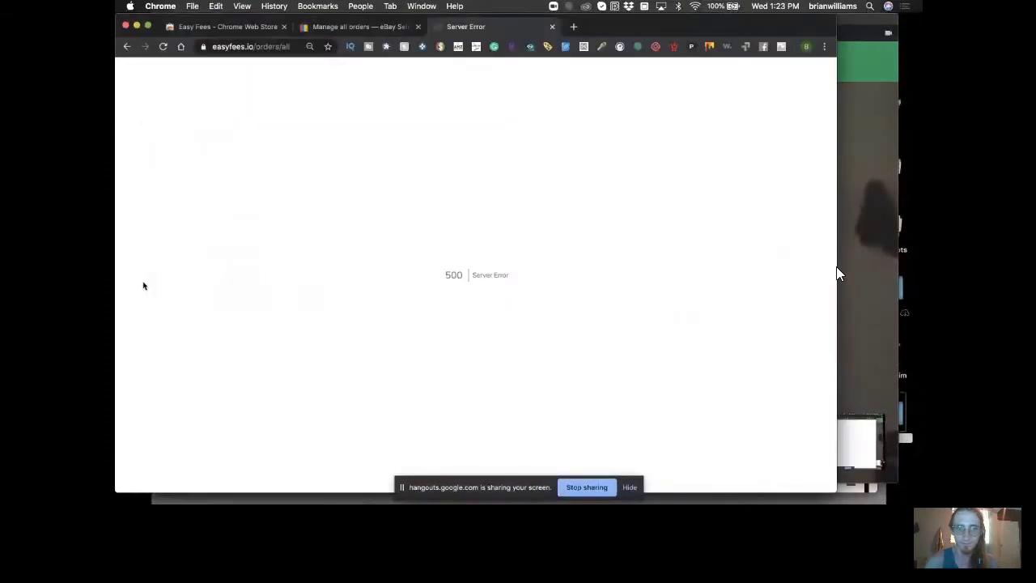
click(273, 46)
text(easyfees.io)
key(Return)
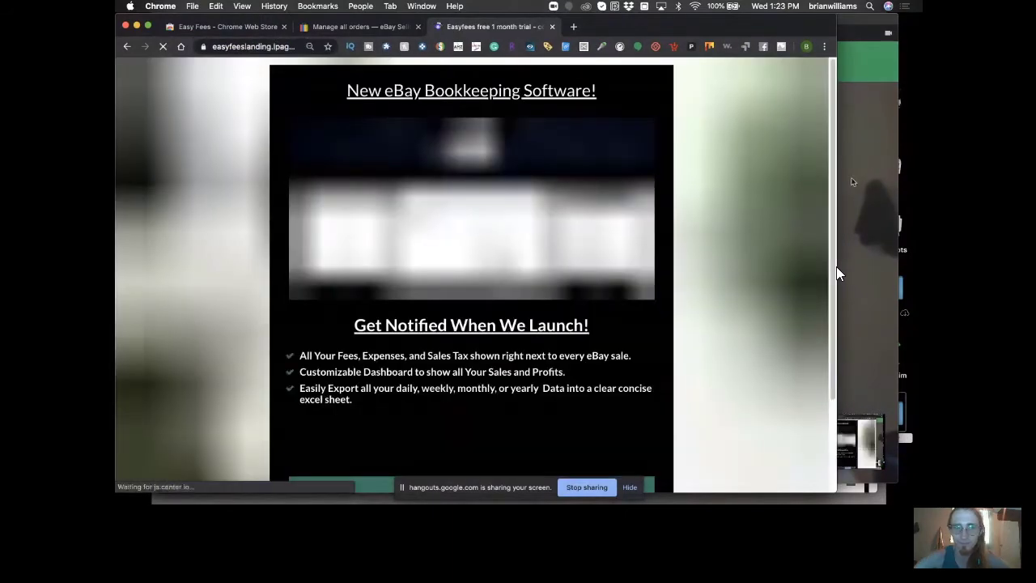
scroll(691, 355, down, 3)
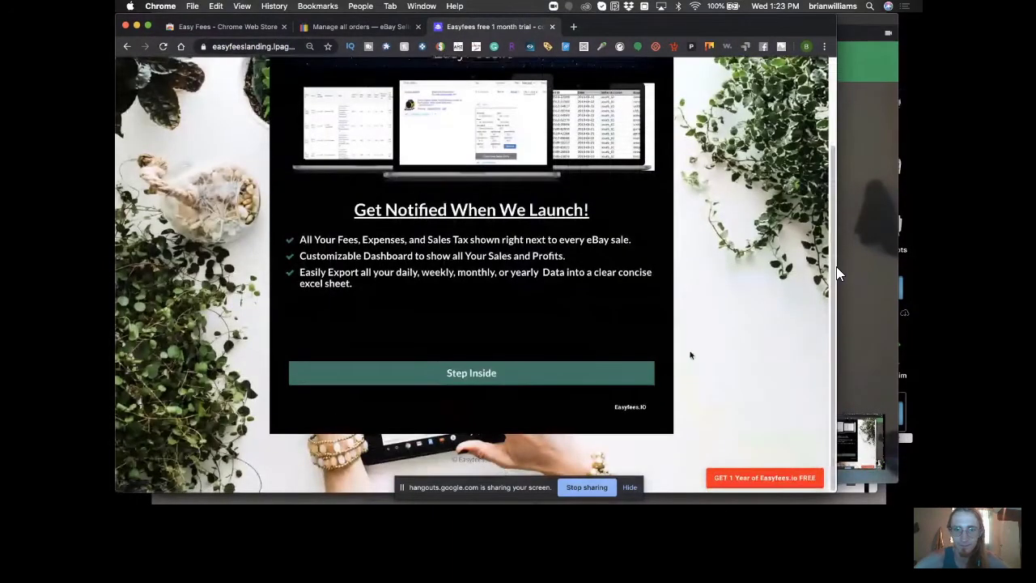
click(631, 406)
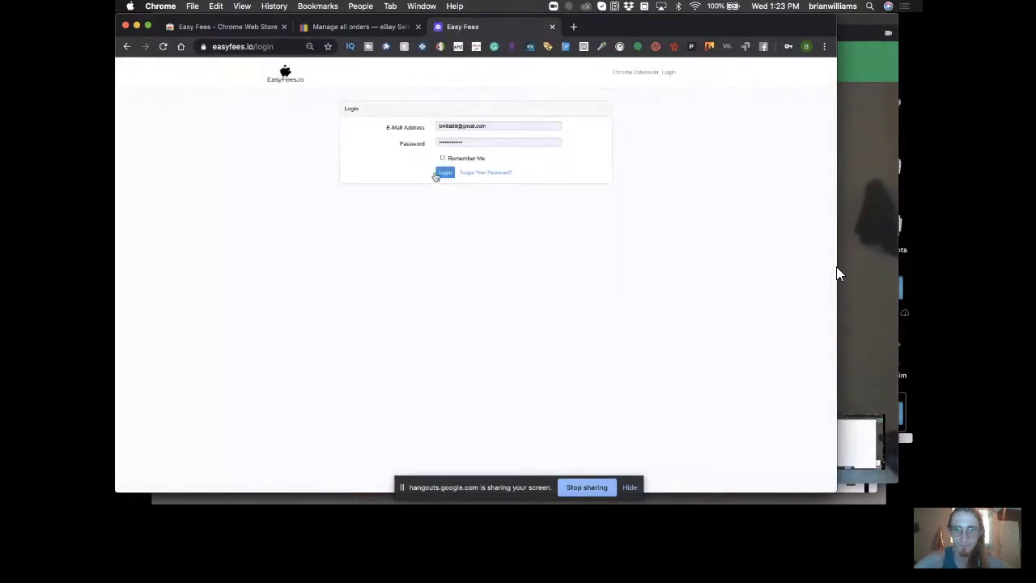
click(445, 173)
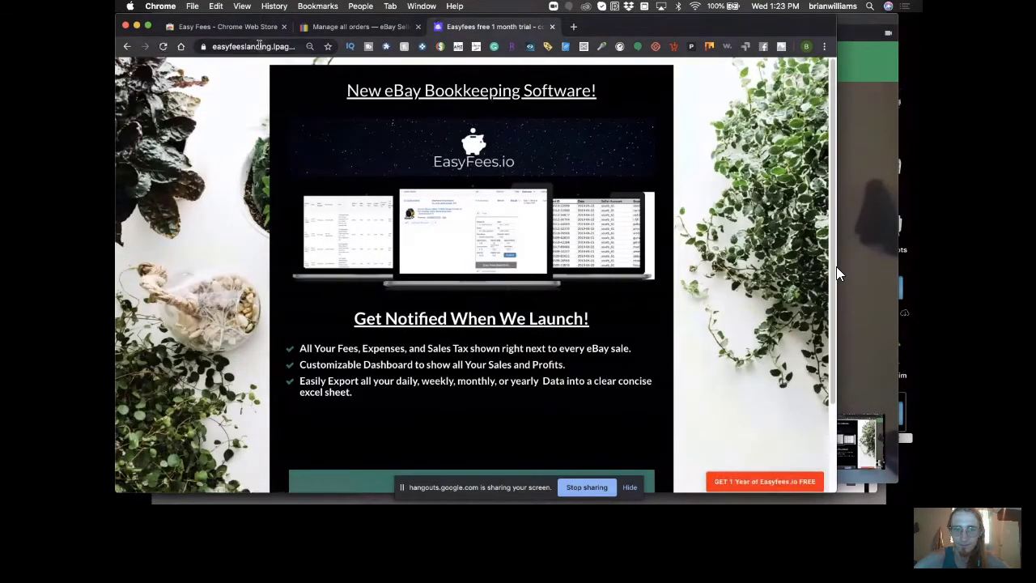
Load easyfees.io again and go from the landing page to the account dashboard
click(259, 47)
text(easyfees.io)
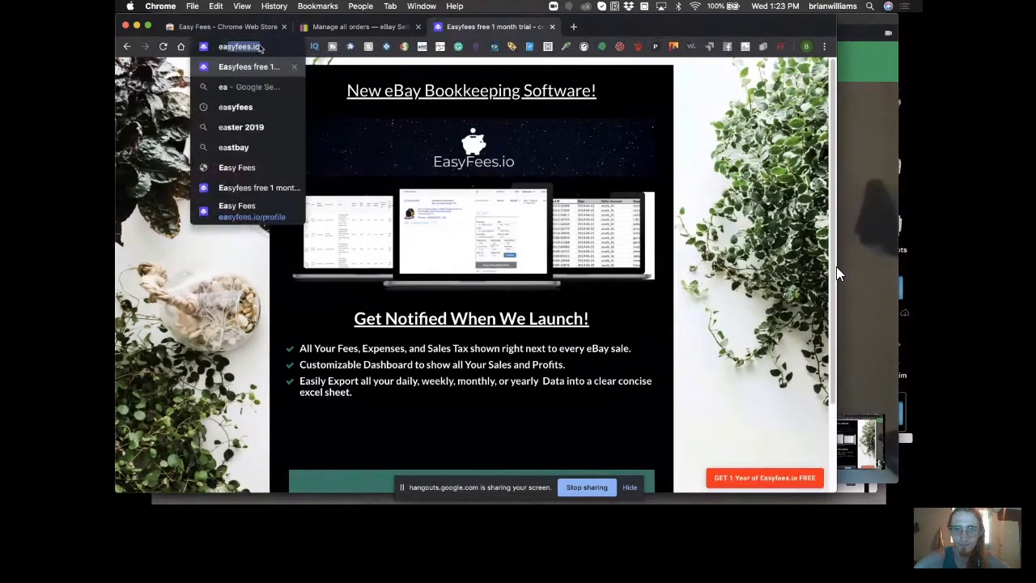
key(Return)
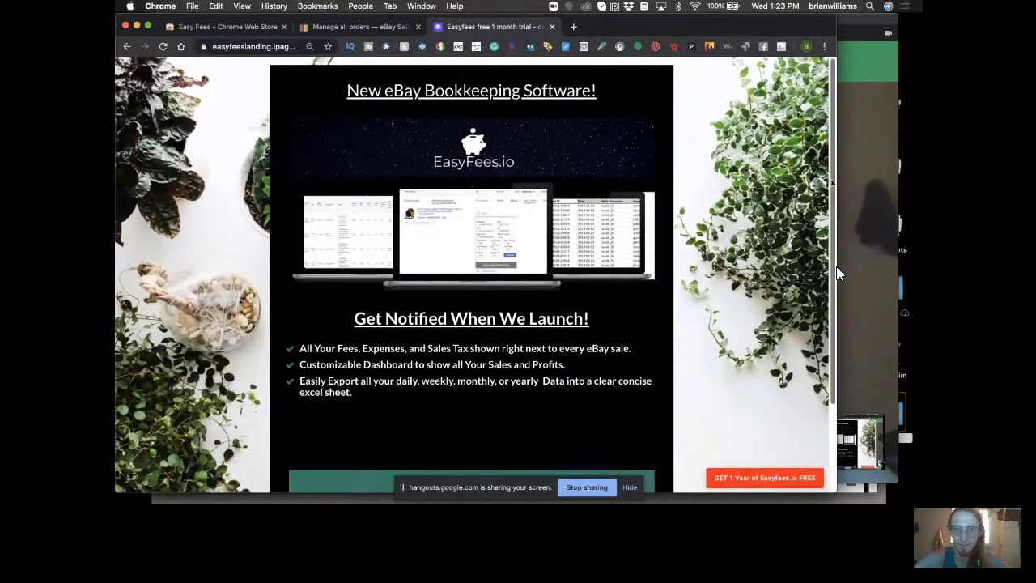
scroll(838, 273, down, 2)
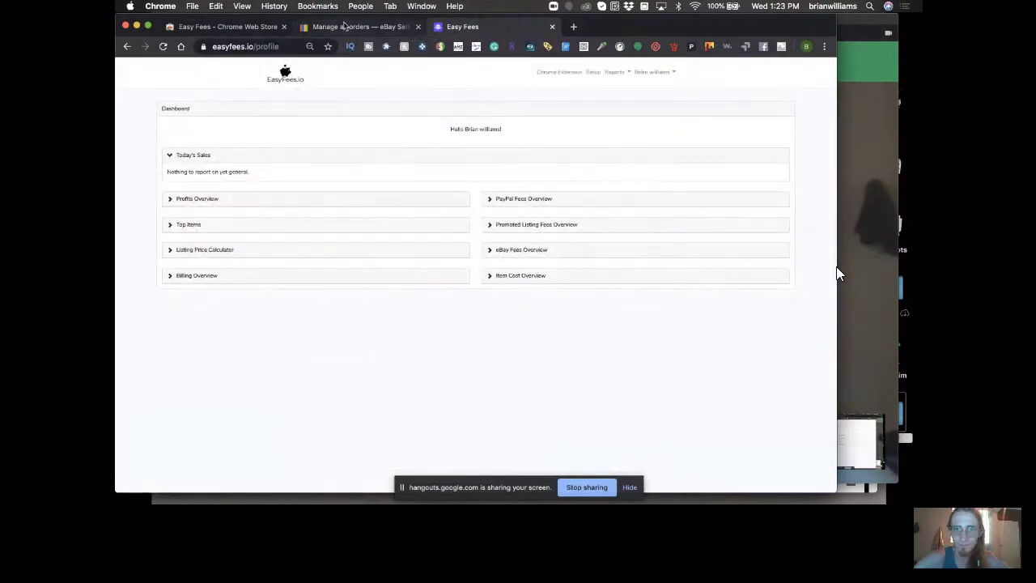
Switch to the eBay orders page and expand the Easy Fees Sales Entry form for the soup mug order
click(344, 27)
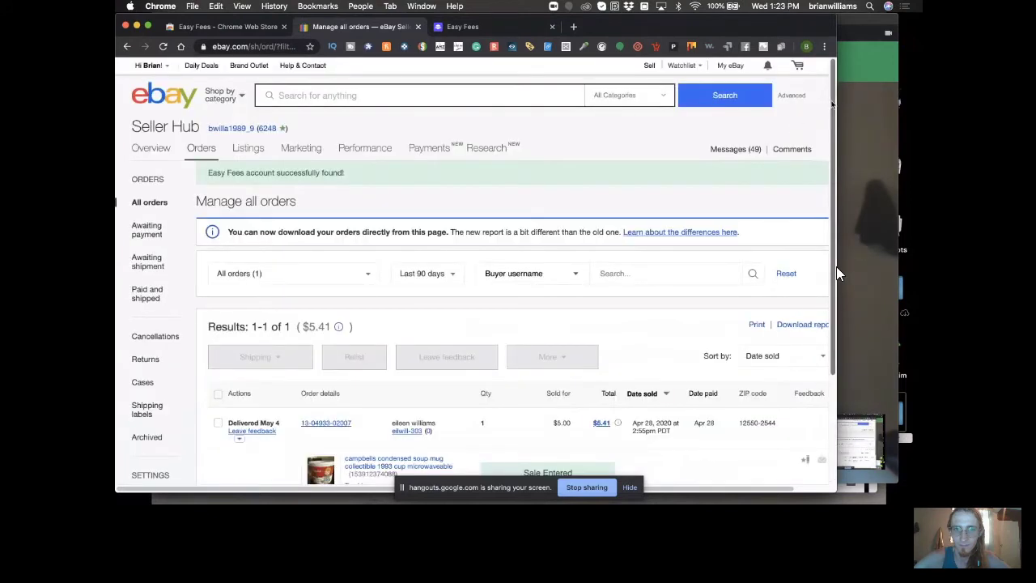
scroll(838, 273, down, 3)
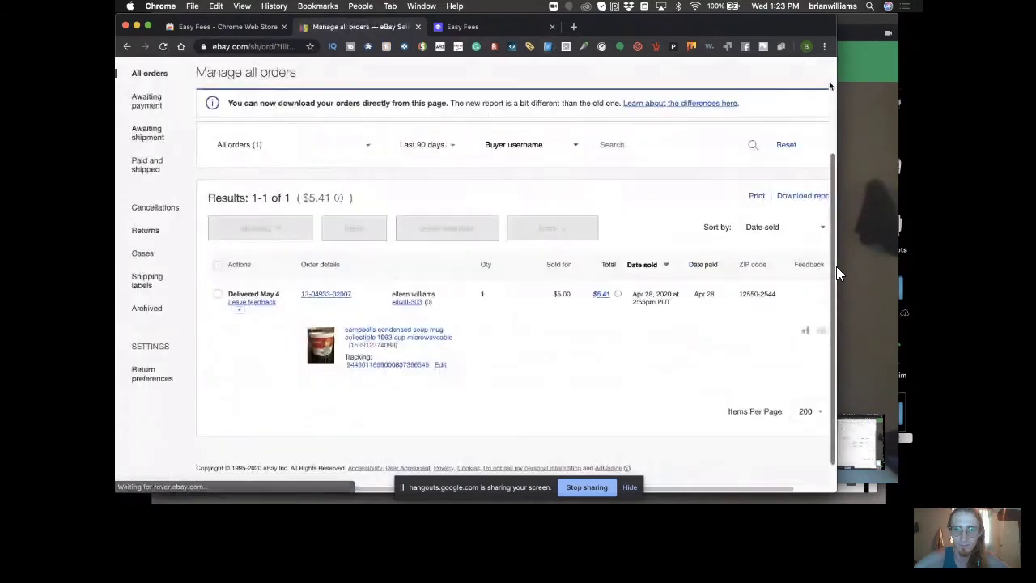
scroll(838, 273, down, 1)
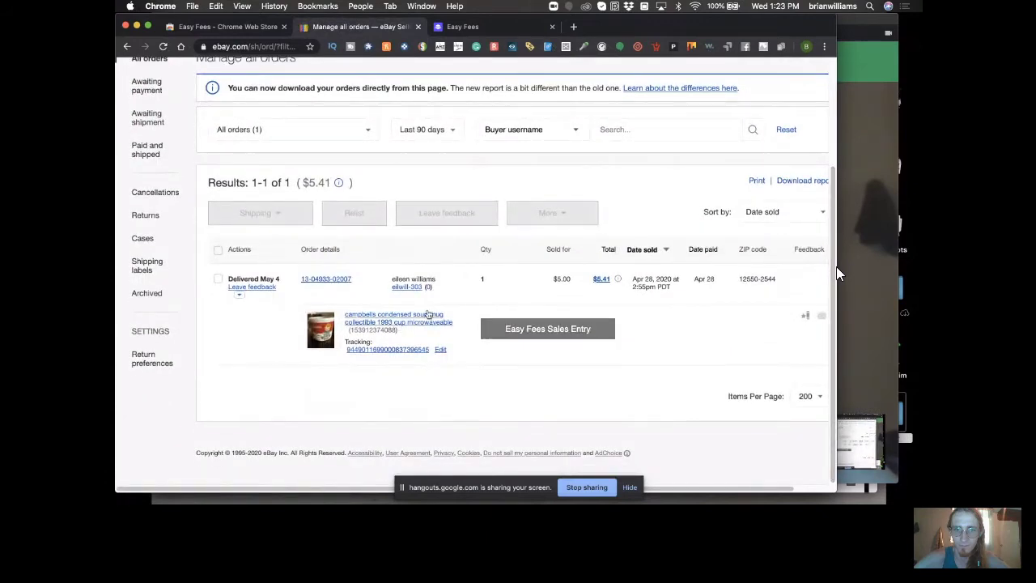
click(545, 330)
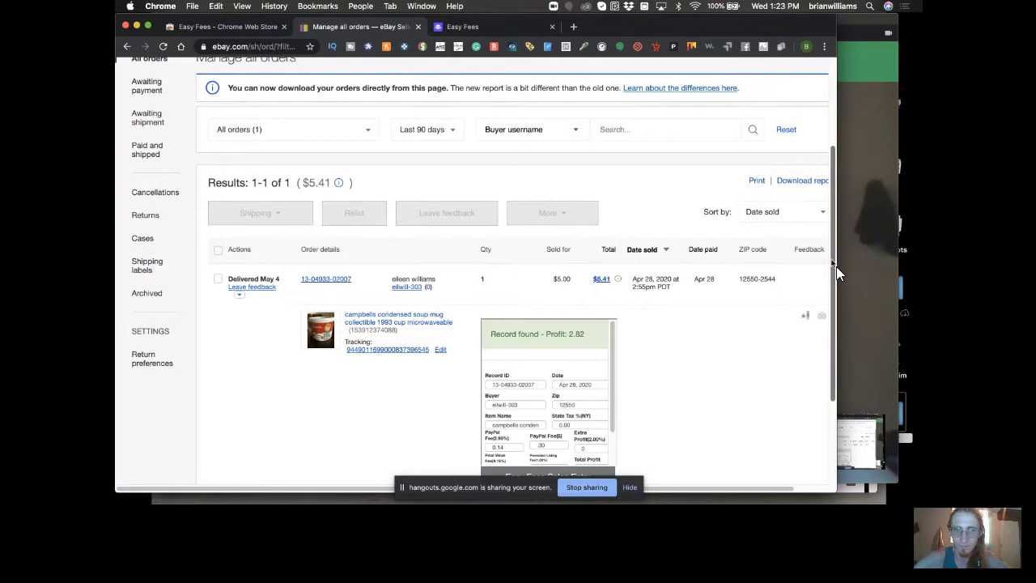
Set the soup mug's original cost to 1.25 in the sales entry form and submit the entry
scroll(613, 240, down, 4)
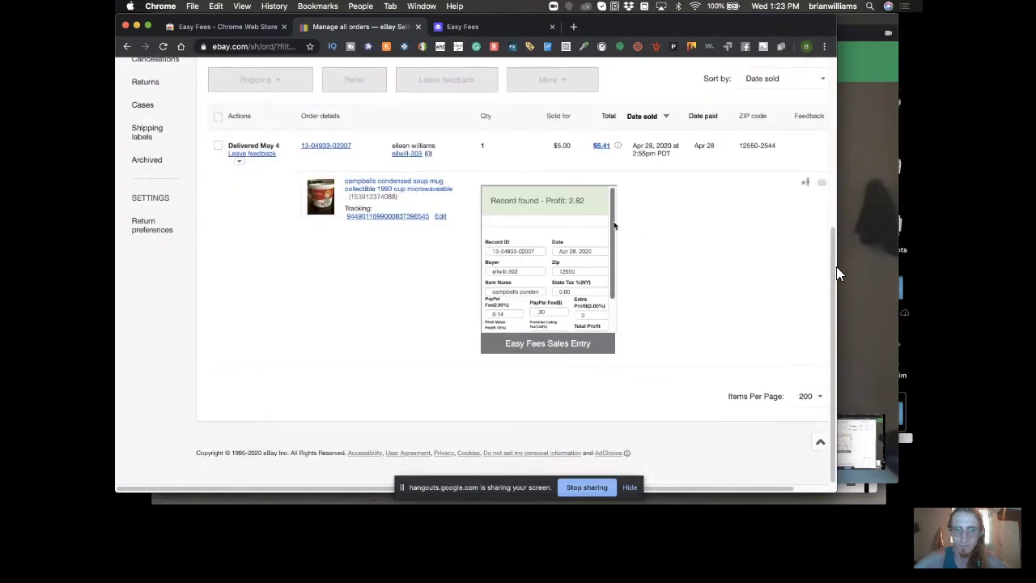
scroll(613, 239, down, 1)
scroll(614, 240, down, 3)
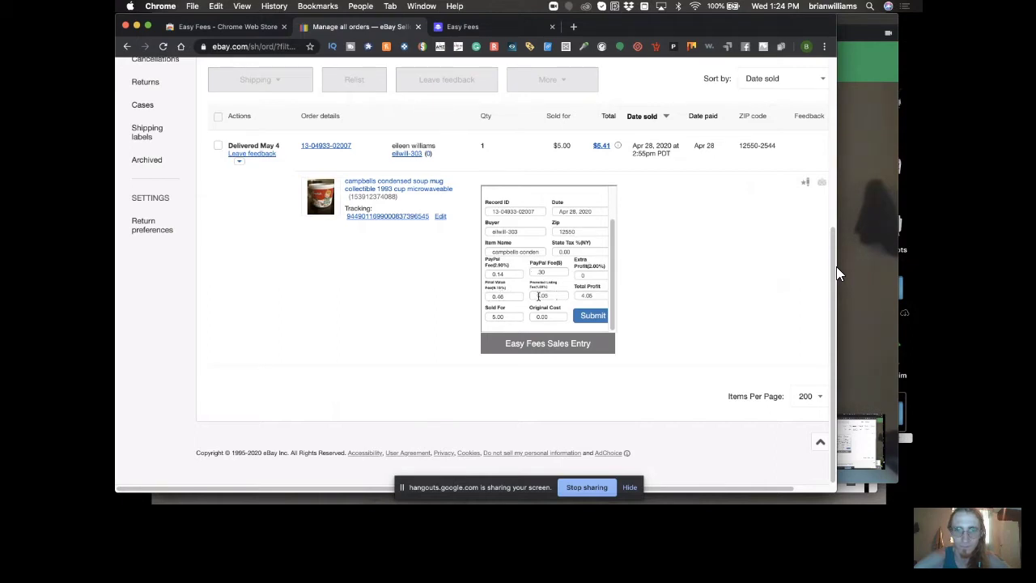
drag(489, 315, 506, 317)
click(555, 316)
drag(558, 315, 500, 314)
text(1.25)
click(594, 295)
drag(583, 294, 599, 296)
click(598, 317)
Switch to the Easy Fees dashboard and open the report that lists every sale ever made
click(473, 29)
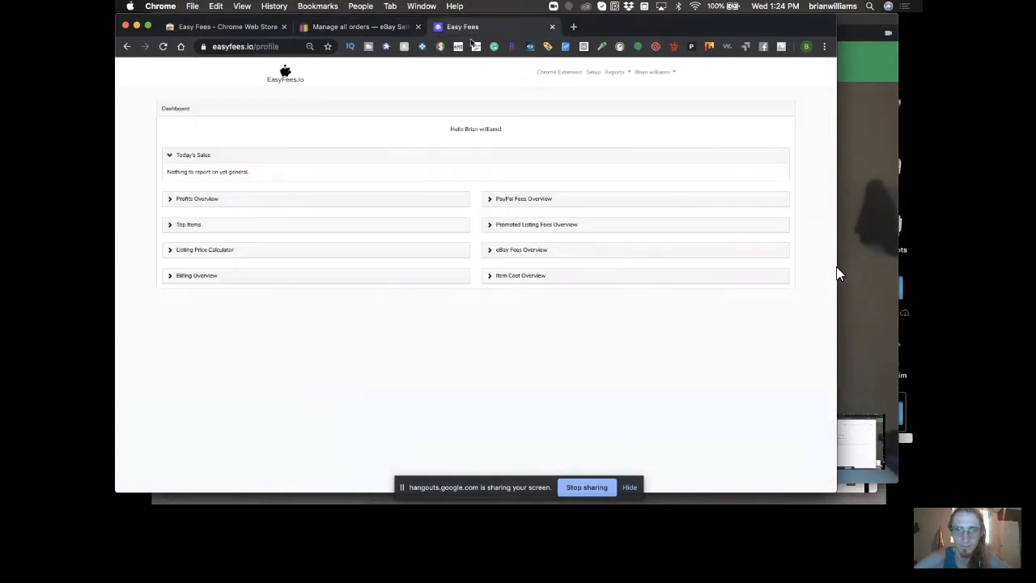
click(643, 73)
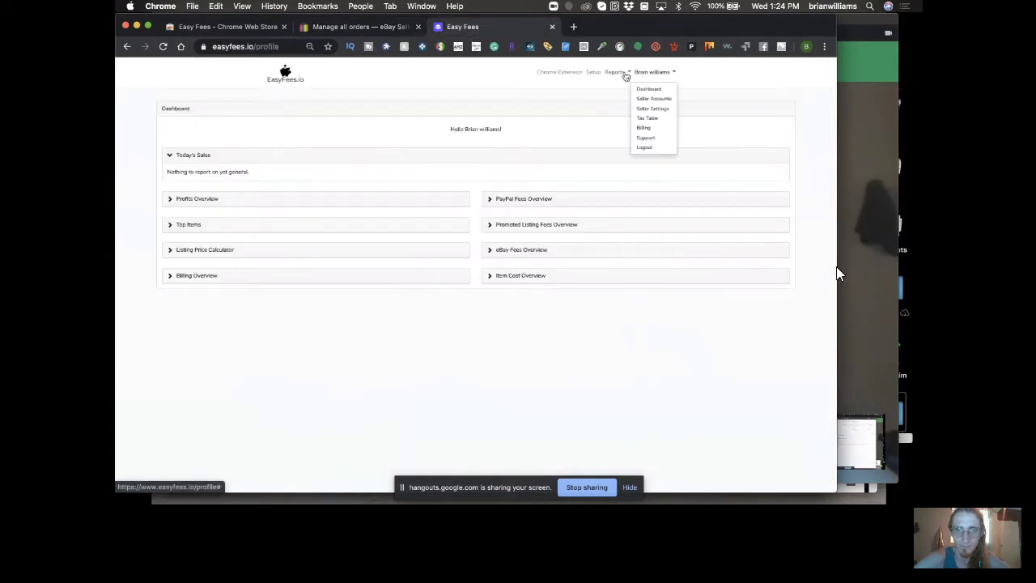
click(615, 72)
click(606, 128)
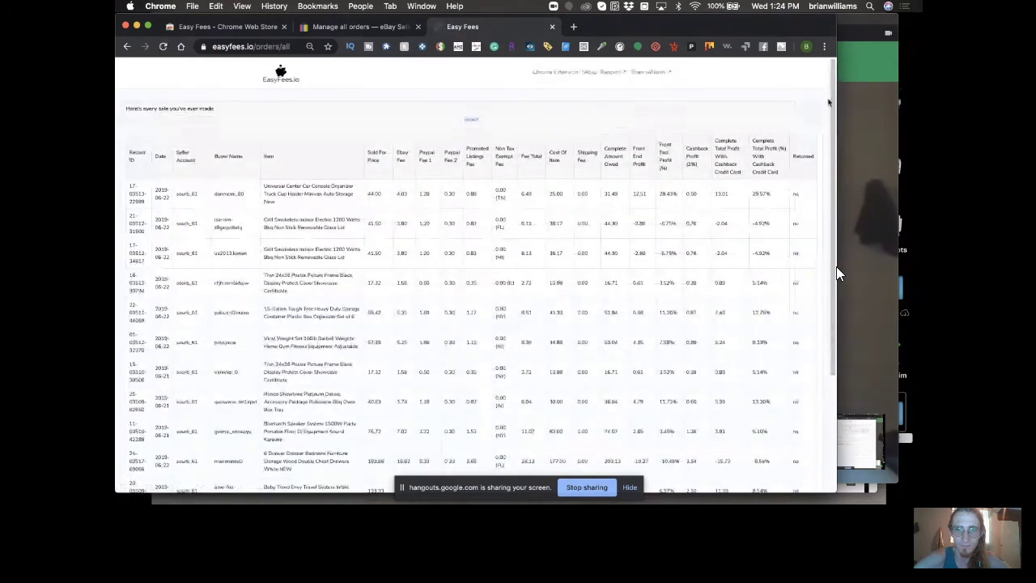
Review the sales report, checking the first sale's total profit percentage and the soup mug's cost of item
scroll(838, 274, down, 1)
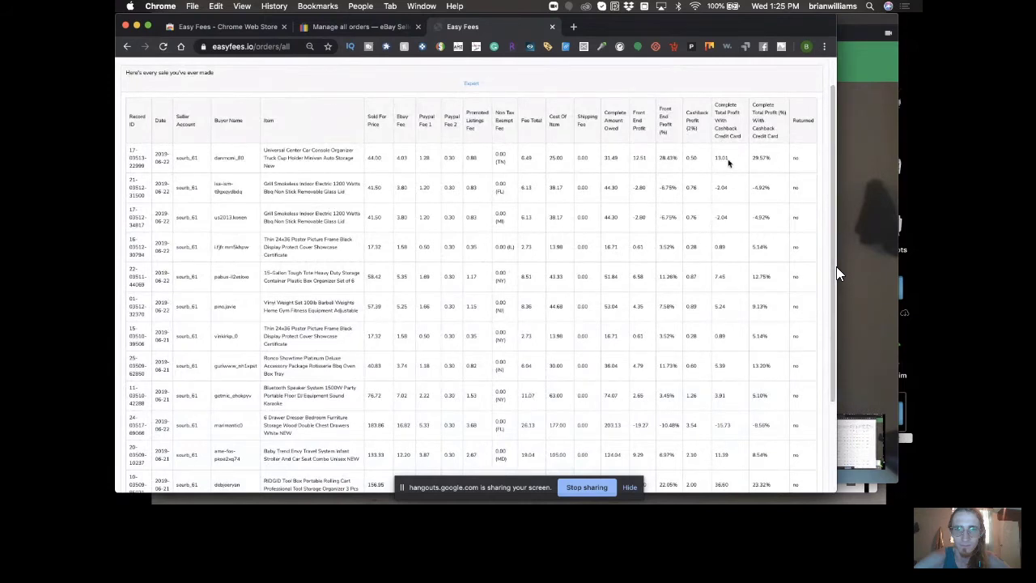
drag(753, 157, 769, 158)
click(762, 157)
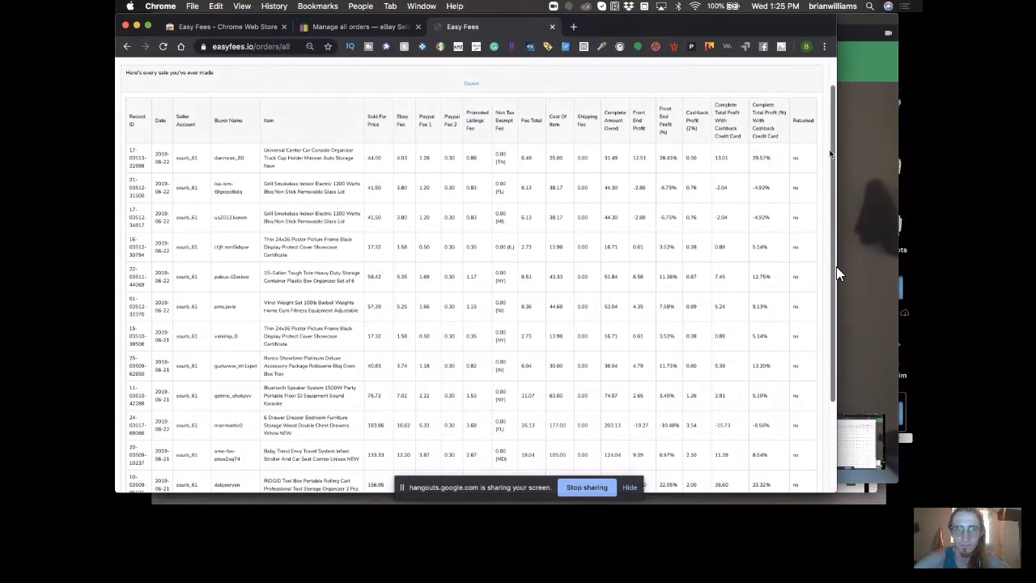
scroll(830, 152, down, 5)
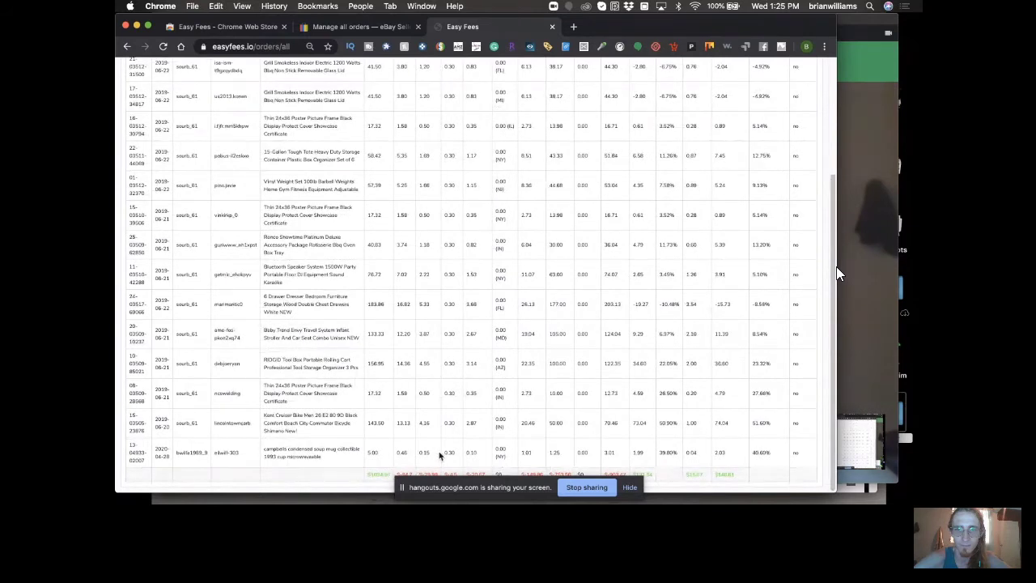
double_click(552, 452)
scroll(807, 281, up, 1)
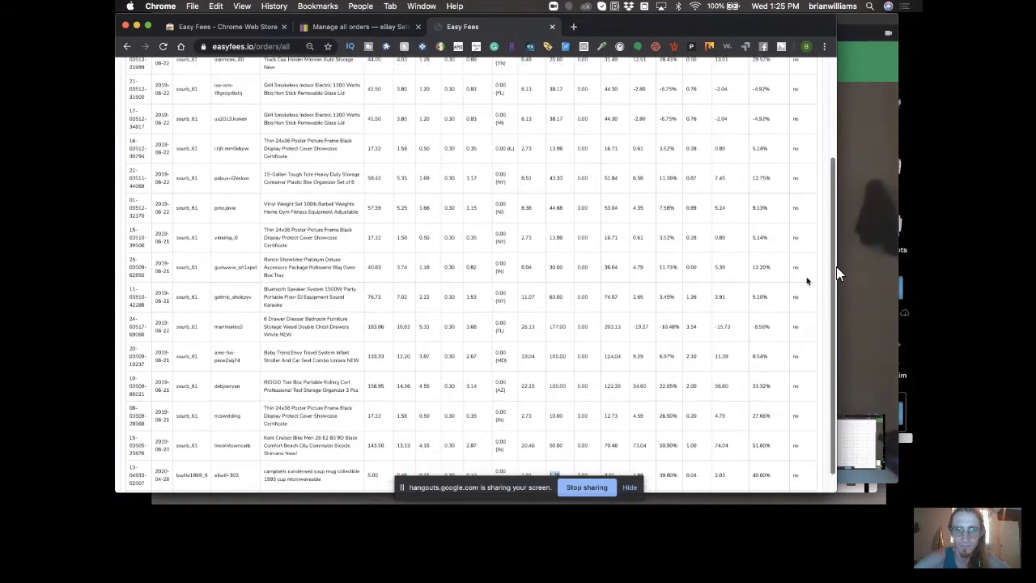
scroll(807, 281, up, 6)
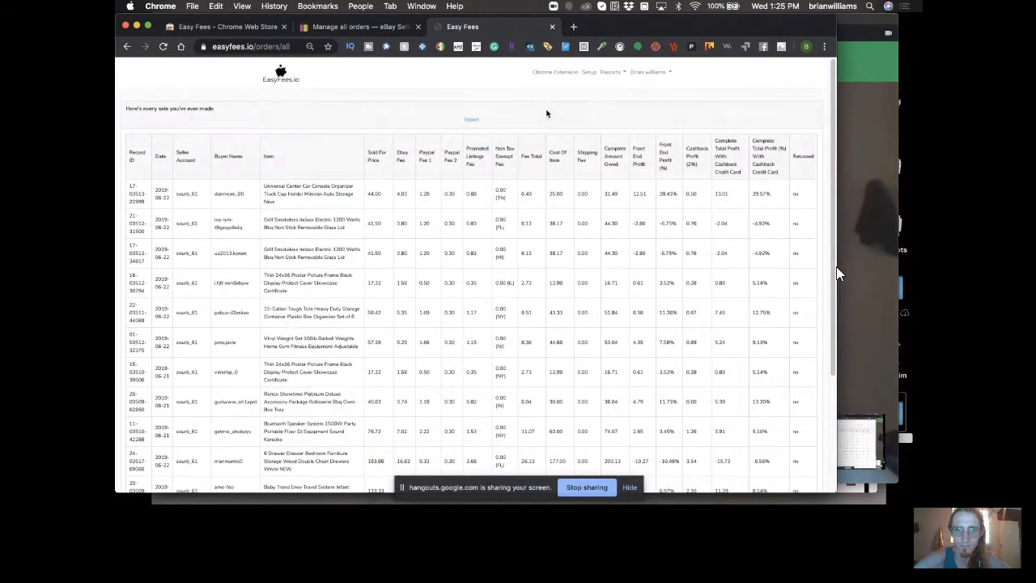
Export all sales to Downloads as the spreadsheet orders (30), and open it in Excel to check the soup mug row
click(472, 121)
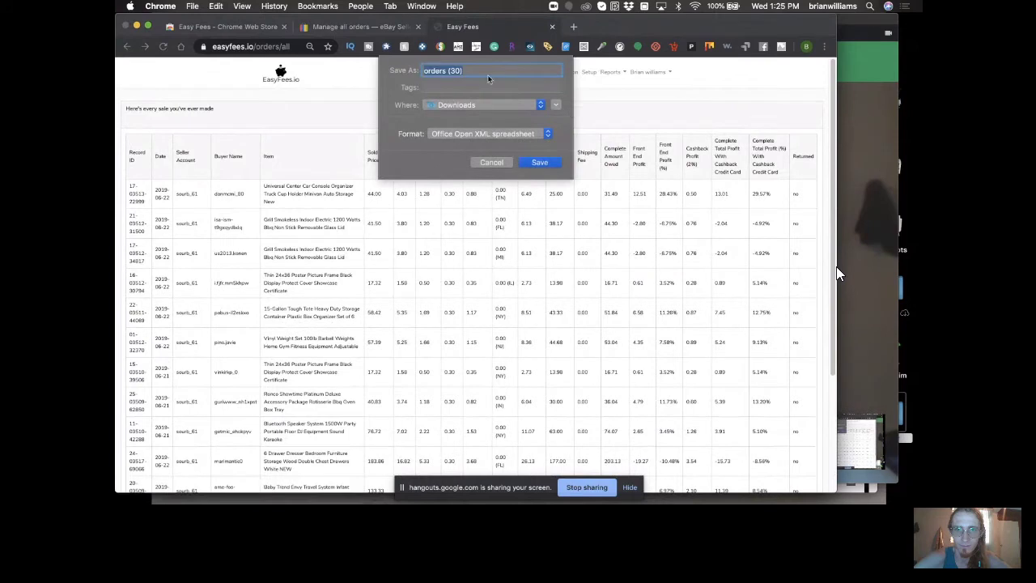
click(539, 162)
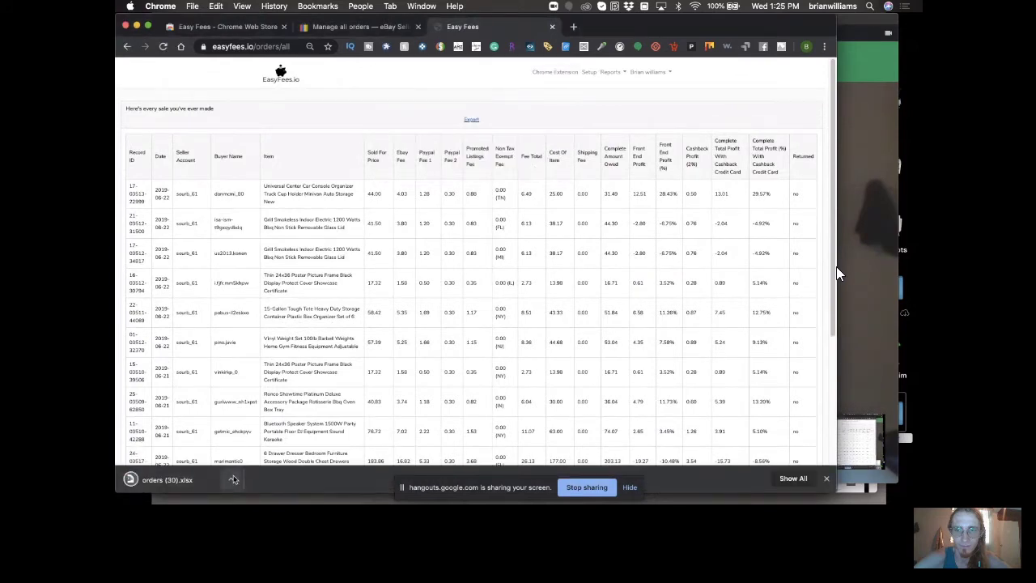
click(233, 479)
click(258, 444)
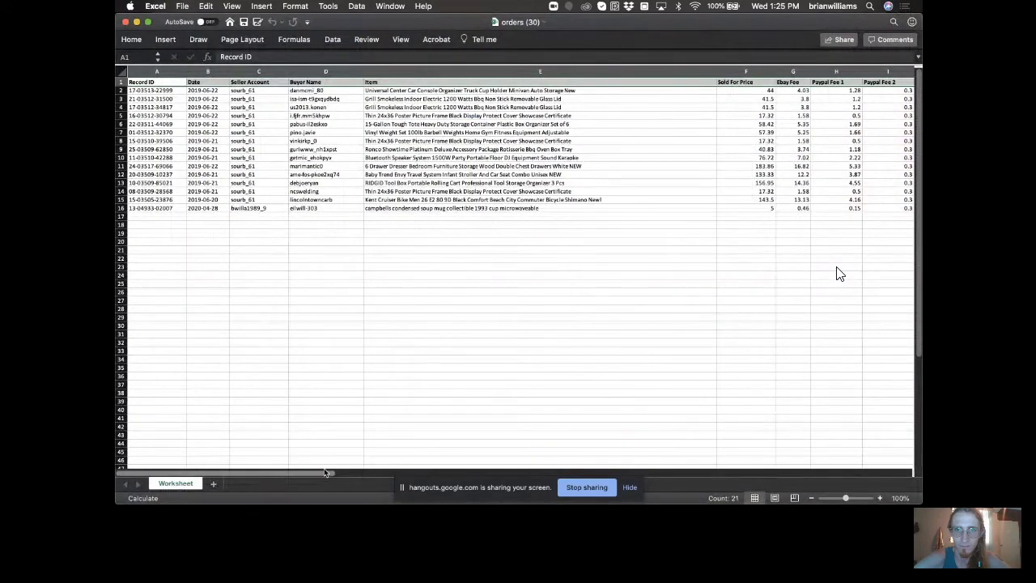
click(402, 208)
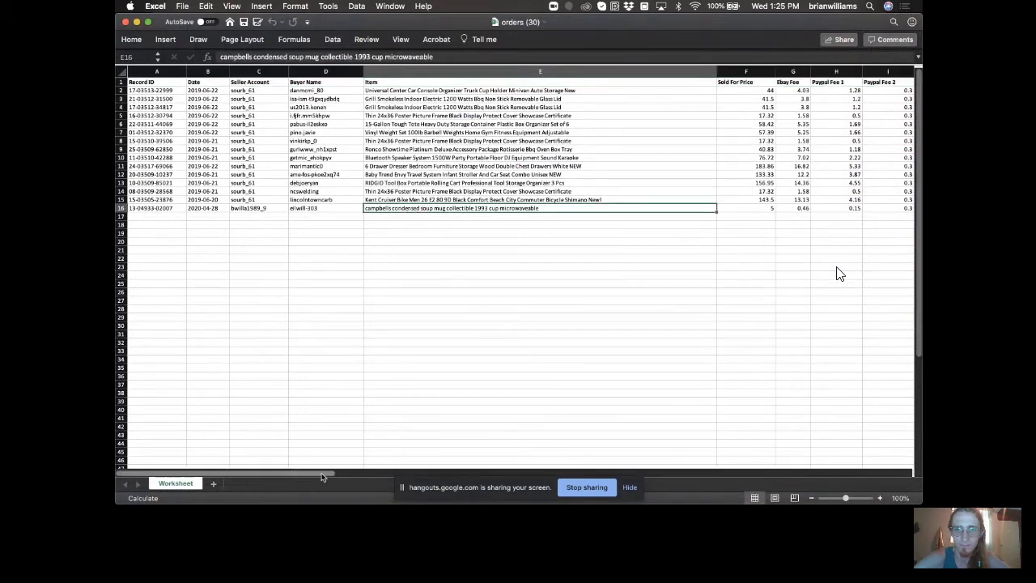
drag(322, 477, 353, 350)
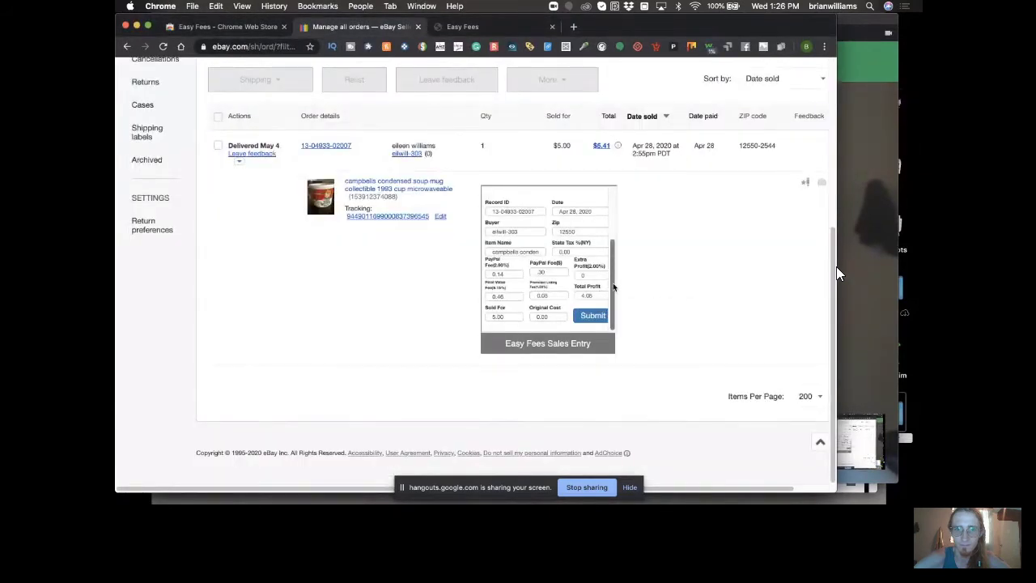
Examine the fee, profit and original cost fields in the soup mug order's sales entry form on the eBay orders page
scroll(602, 216, down, 3)
mouse_move(610, 295)
mouse_down()
mouse_move(603, 227)
mouse_move(610, 307)
mouse_up()
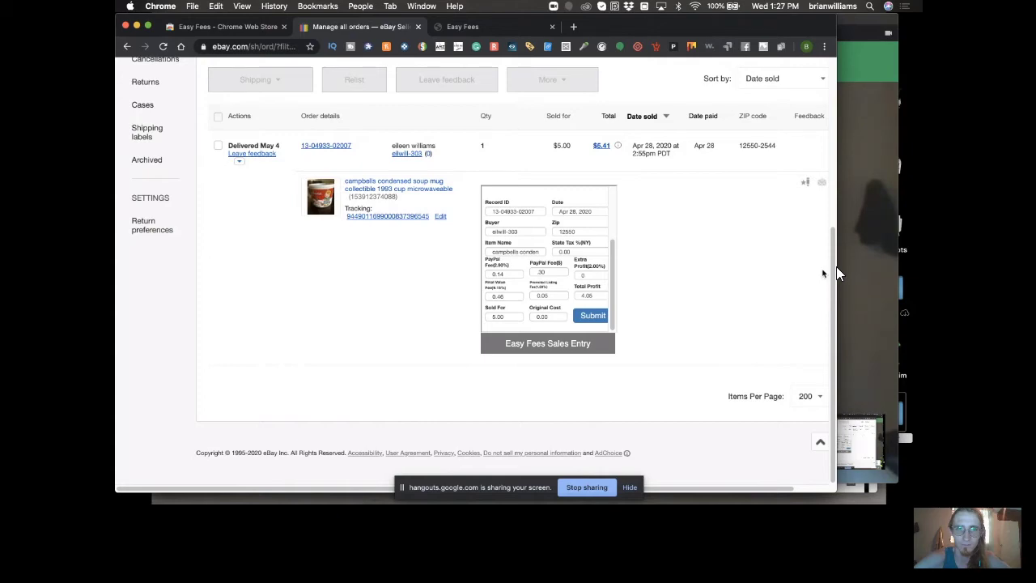
scroll(838, 274, up, 5)
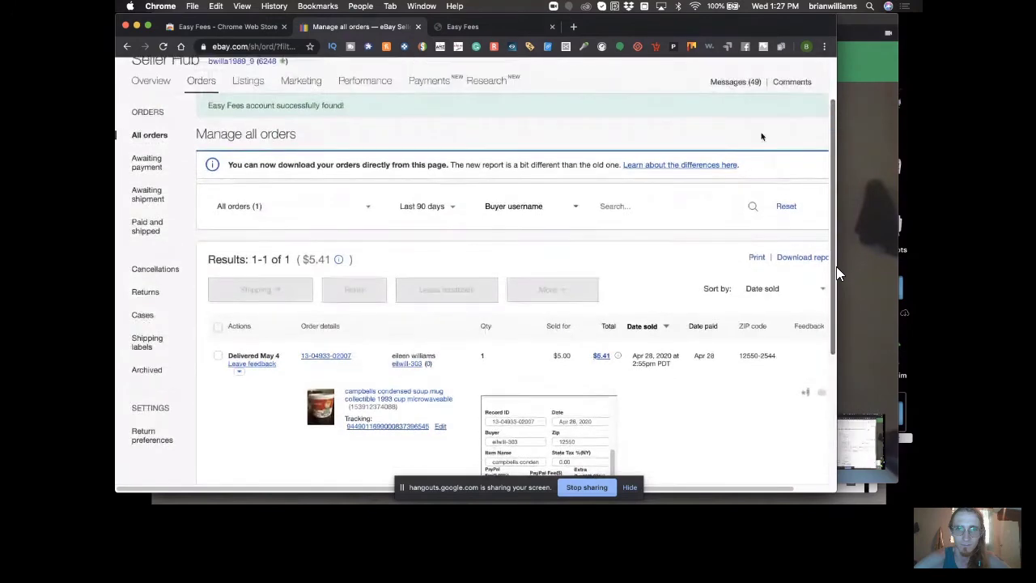
scroll(838, 273, down, 5)
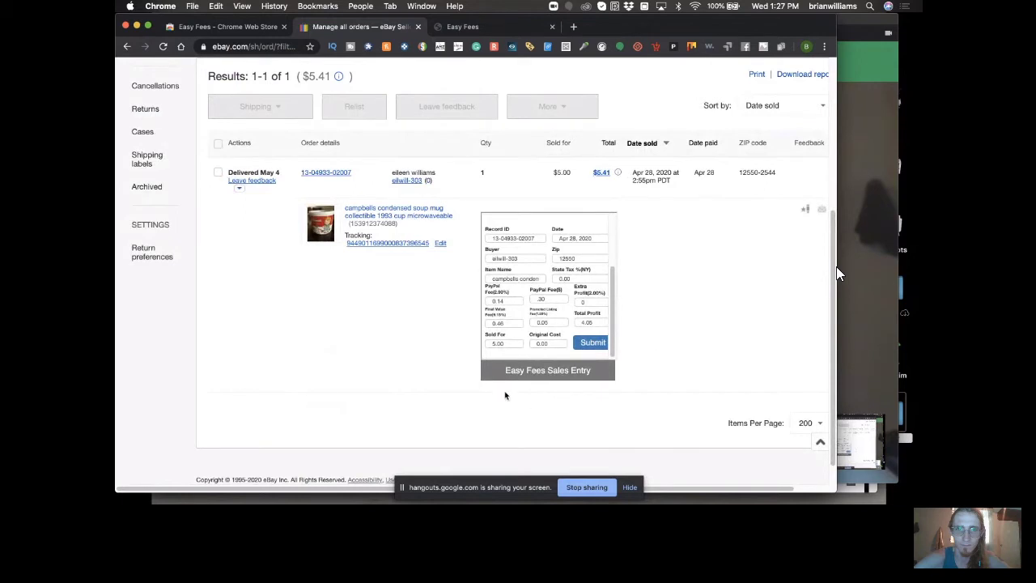
double_click(543, 342)
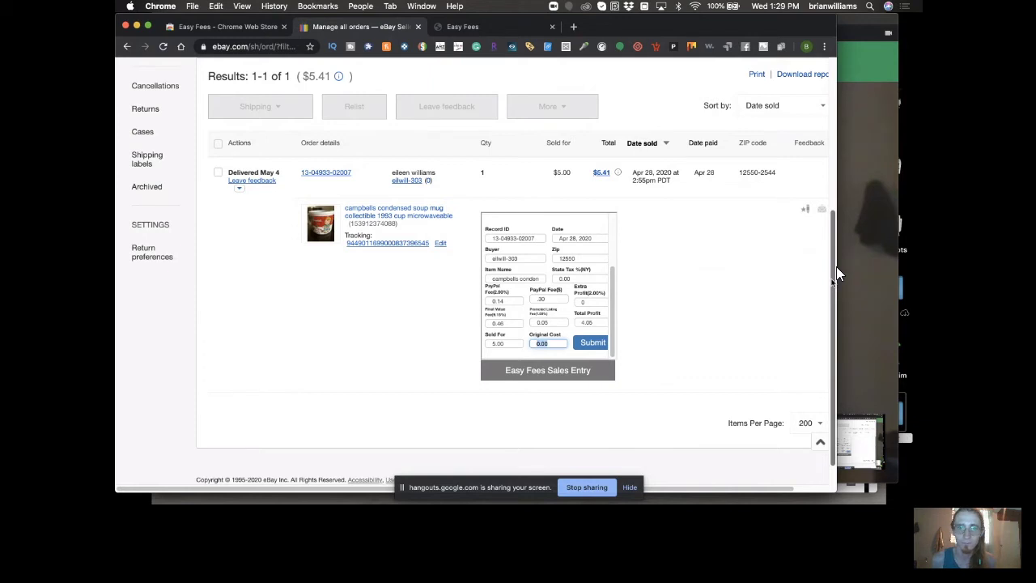
scroll(838, 275, down, 1)
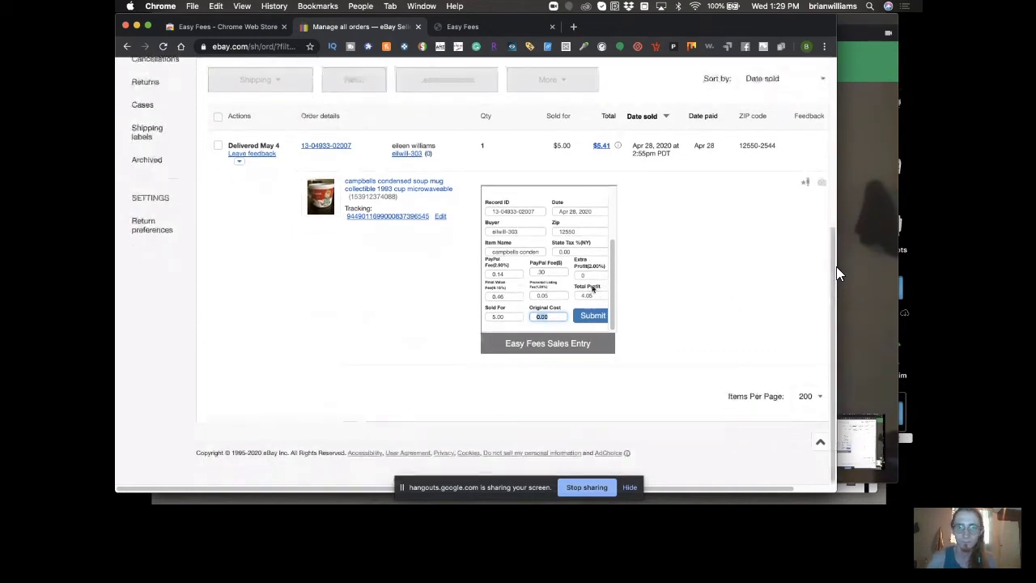
scroll(613, 250, up, 1)
scroll(613, 250, down, 3)
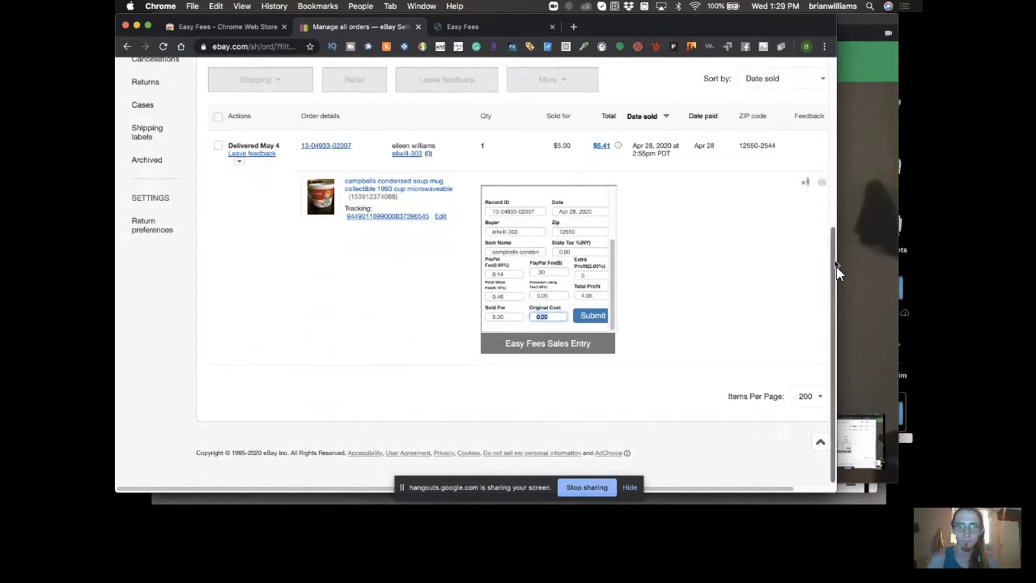
scroll(838, 272, up, 1)
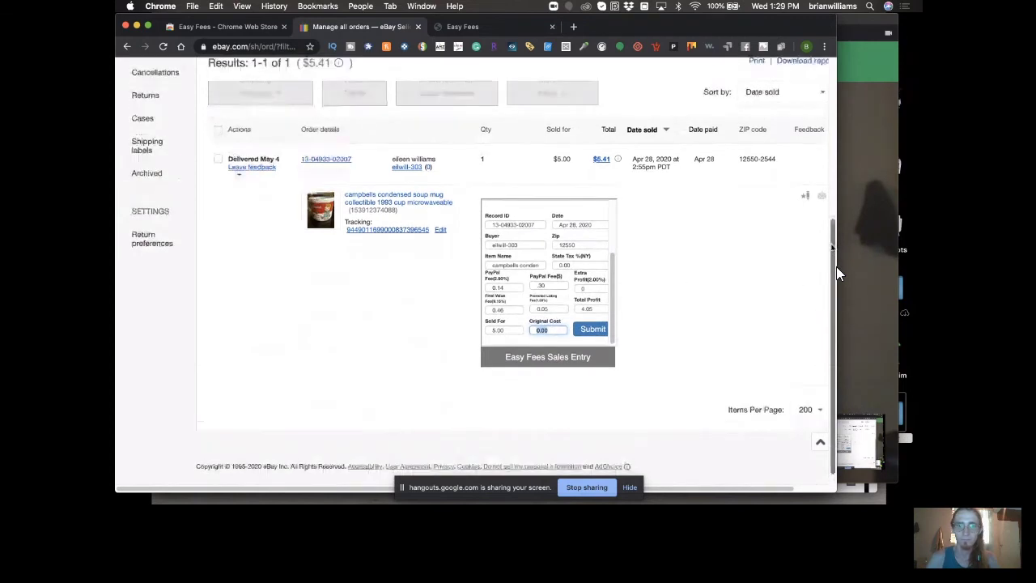
scroll(837, 273, up, 3)
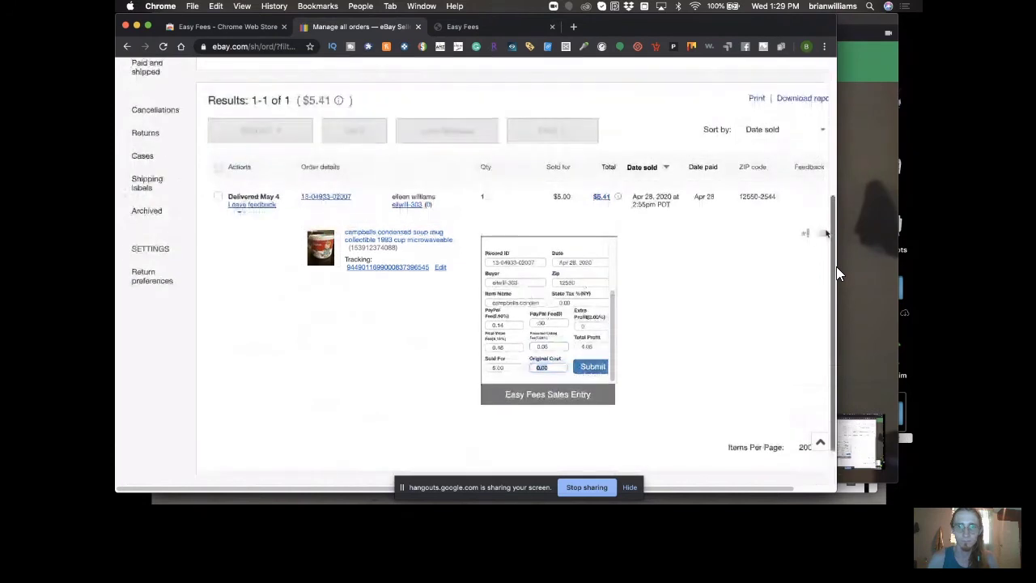
View the rest of the soup mug order's sales entry form on the eBay orders page, and check the recording in OBS
scroll(838, 273, down, 1)
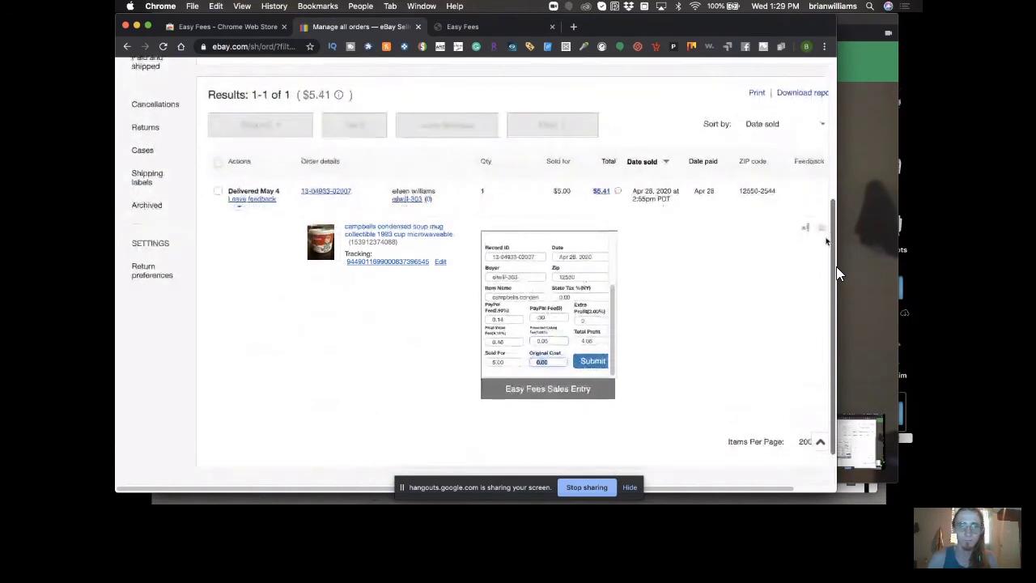
scroll(837, 273, down, 3)
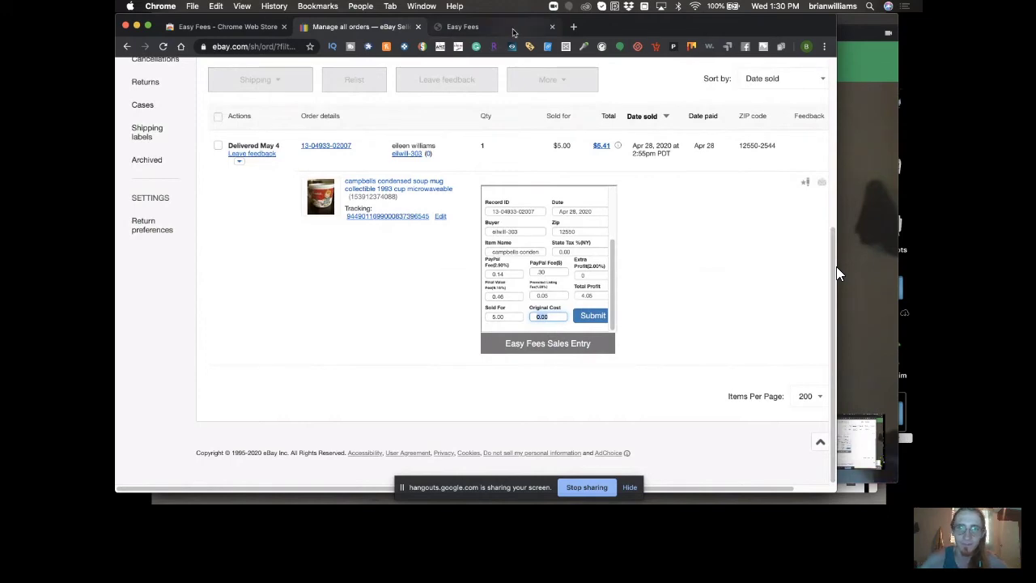
key(alt+Tab)
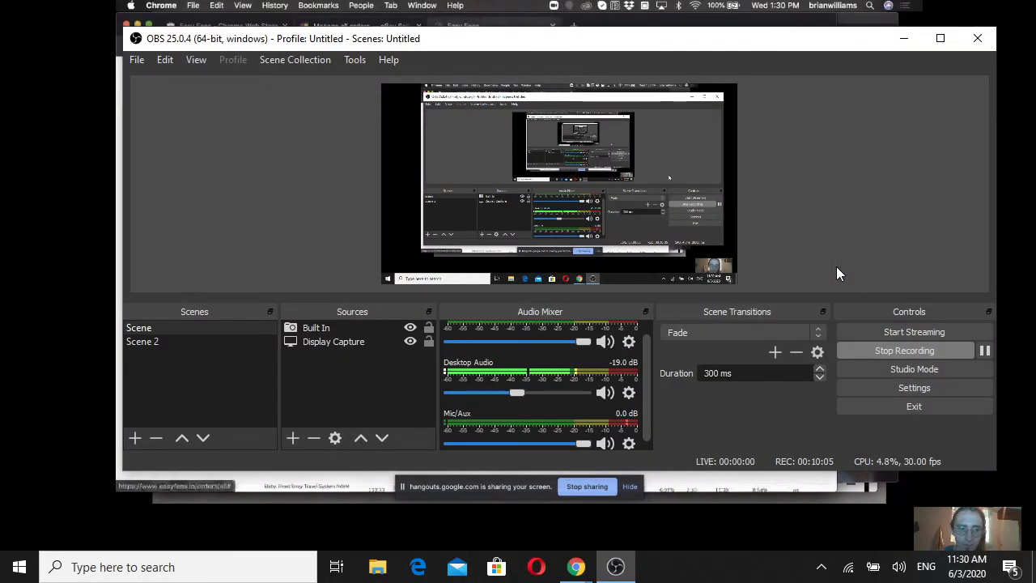
key(alt+Tab)
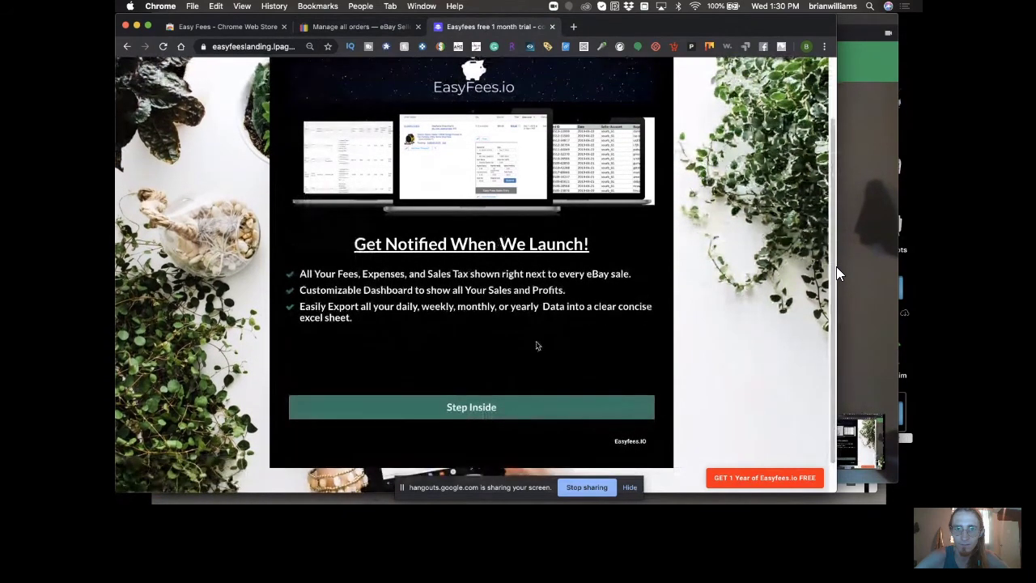
Show the all-access sign-up form on the EasyFees.io landing page, and close it without entering any details
click(469, 407)
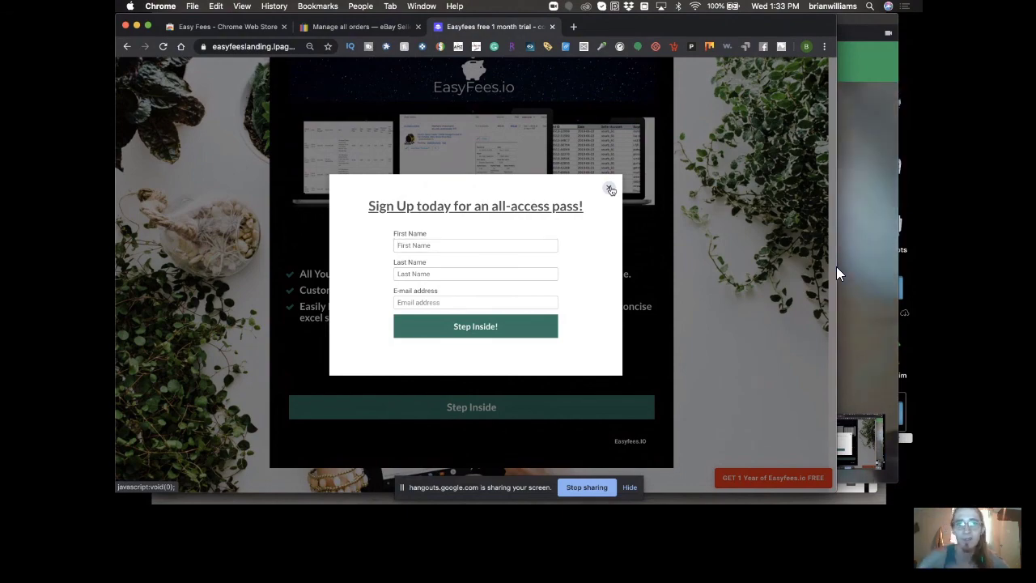
click(610, 189)
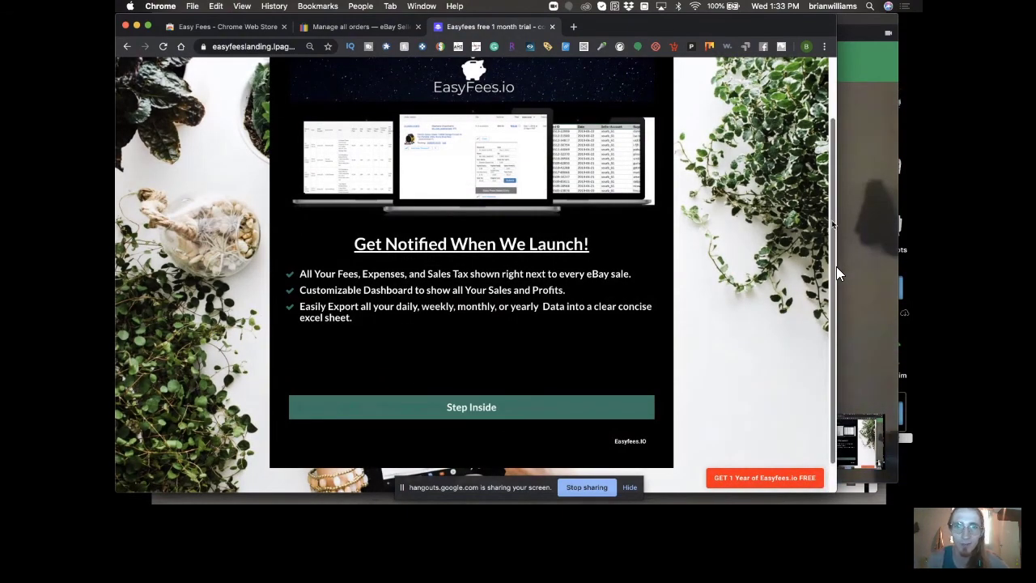
scroll(809, 235, up, 2)
scroll(809, 234, down, 3)
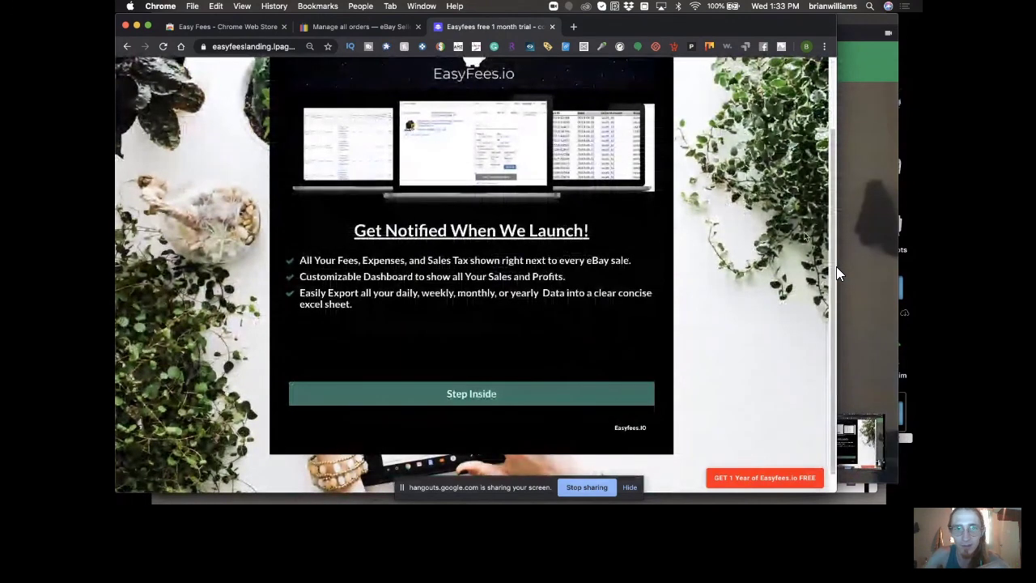
scroll(821, 210, up, 1)
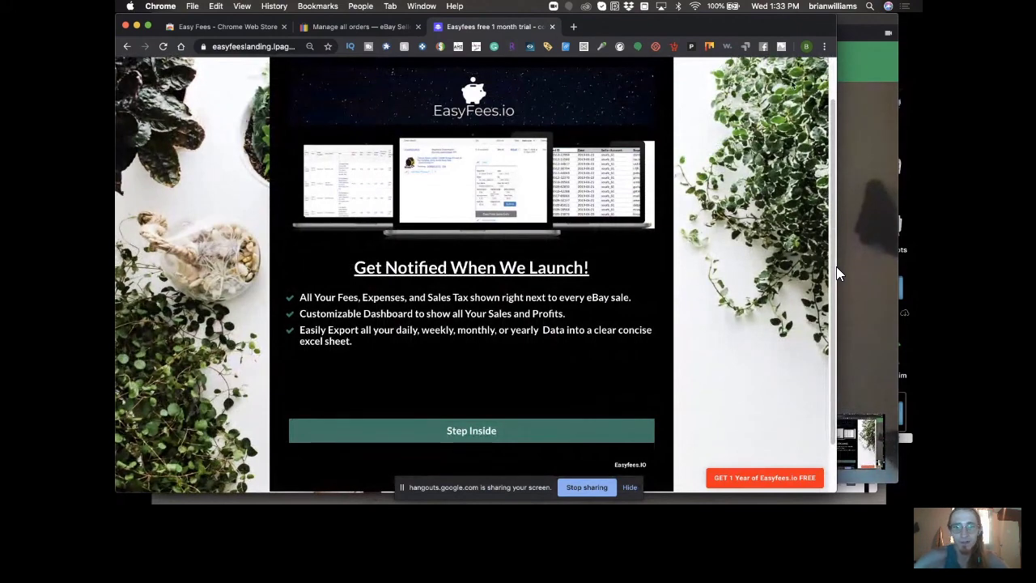
Review the EasyFees.io landing page from its bookkeeping software heading to the feature list, and switch to the Hangouts video call window
click(863, 44)
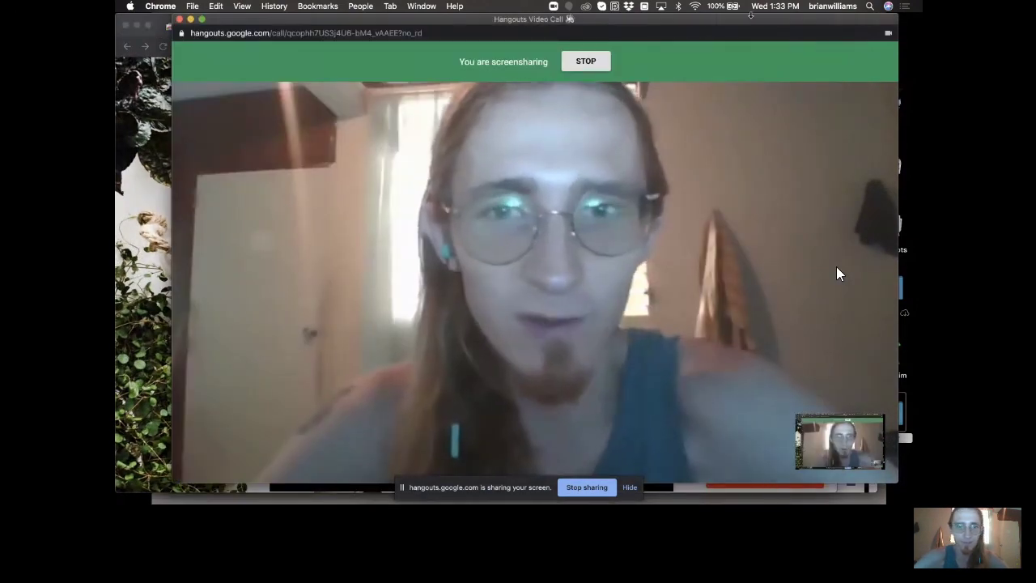
key(super+grave)
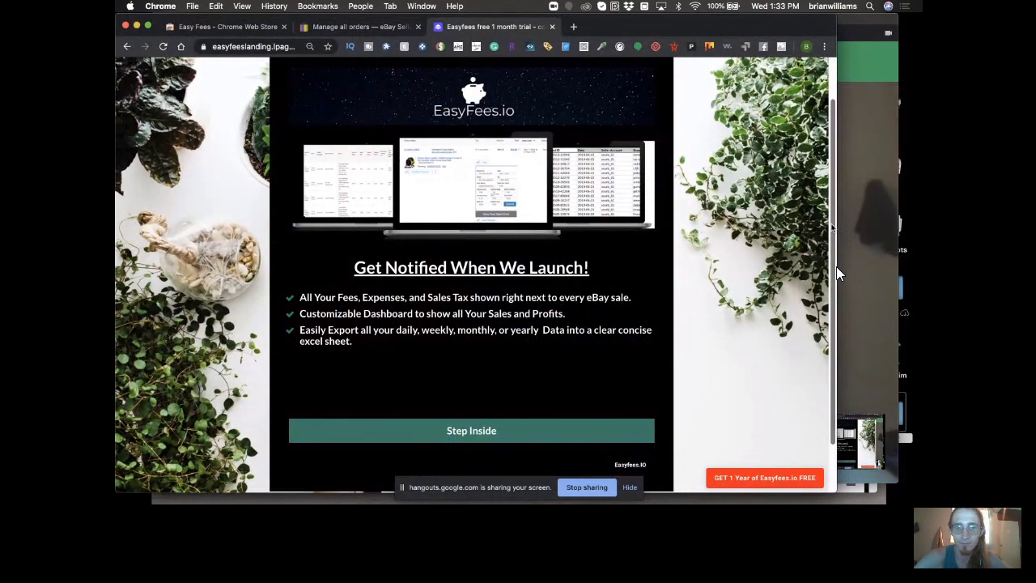
scroll(833, 274, up, 2)
scroll(834, 274, down, 3)
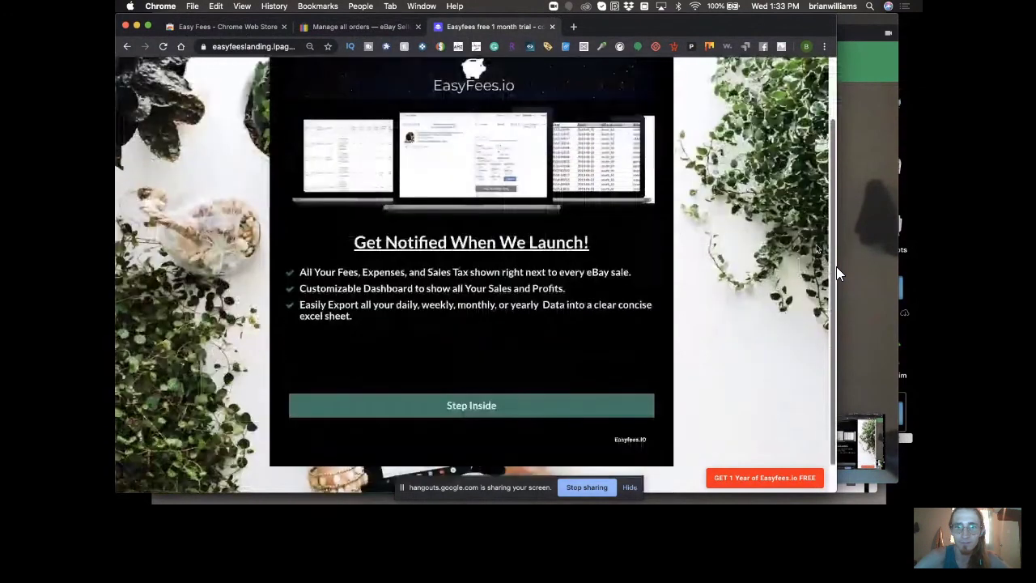
scroll(838, 274, down, 1)
scroll(838, 273, up, 1)
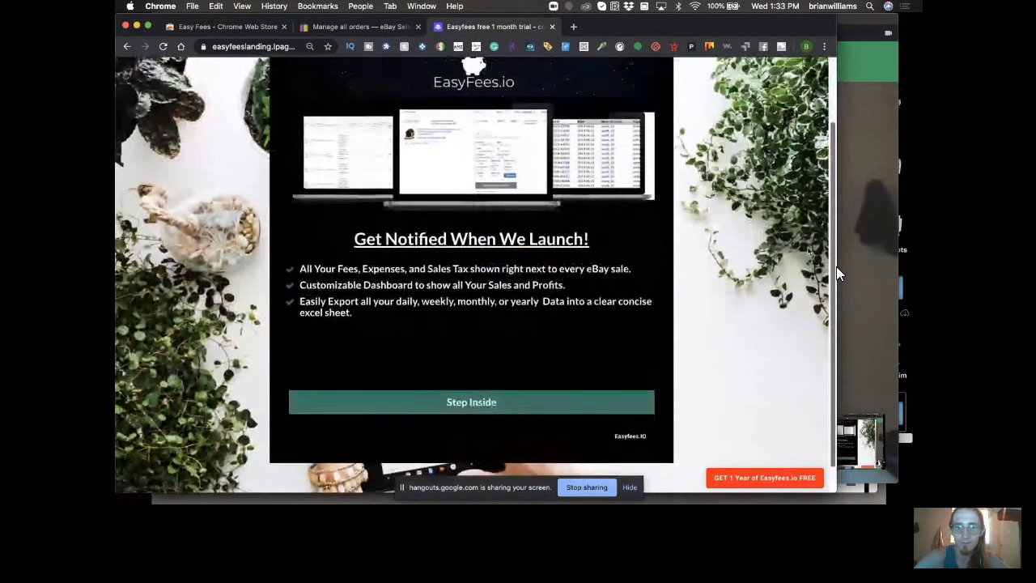
scroll(837, 273, up, 2)
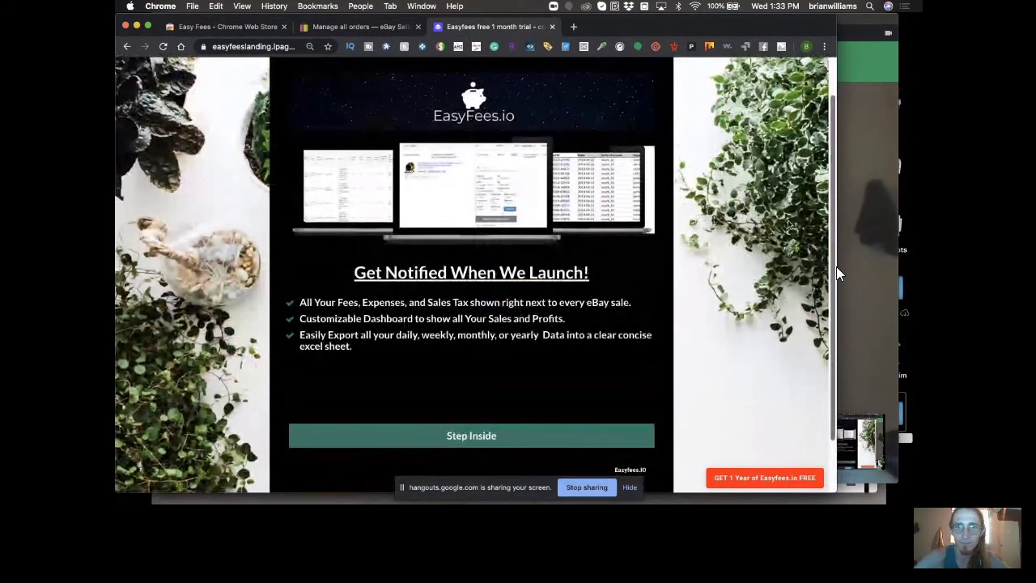
scroll(837, 273, down, 1)
scroll(838, 274, up, 1)
scroll(838, 273, down, 1)
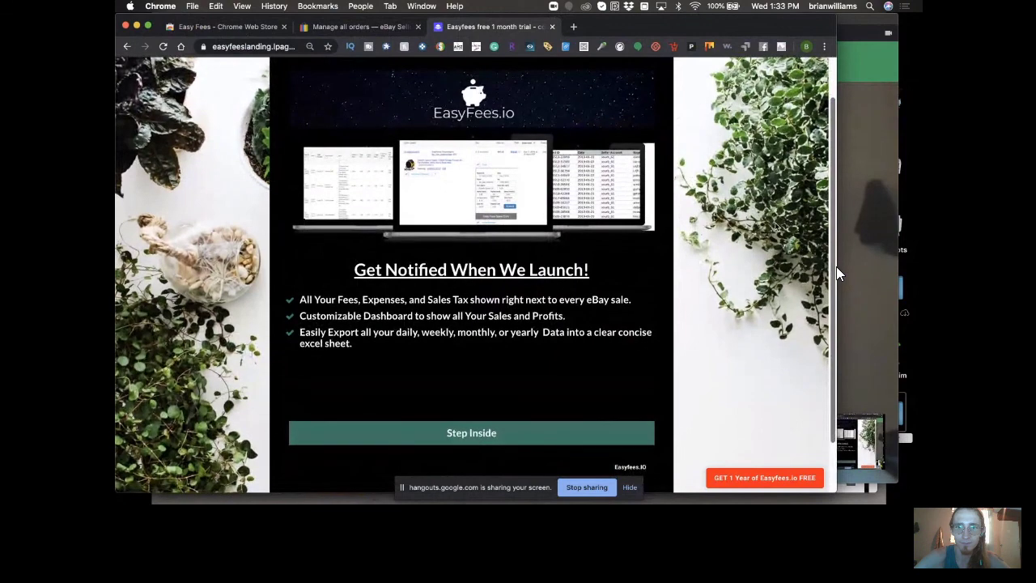
scroll(837, 273, up, 3)
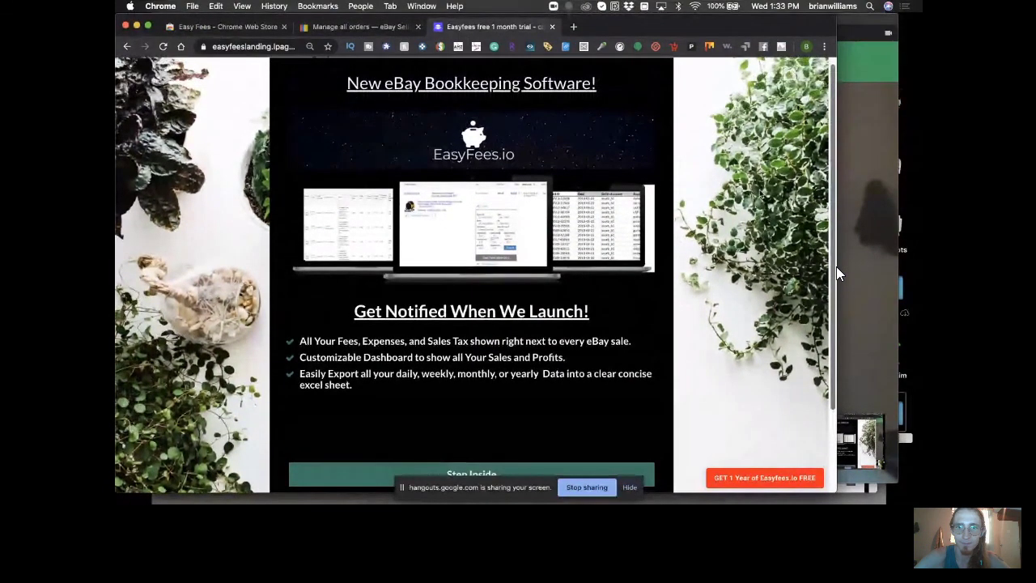
scroll(837, 274, up, 1)
scroll(837, 274, down, 2)
scroll(837, 273, down, 2)
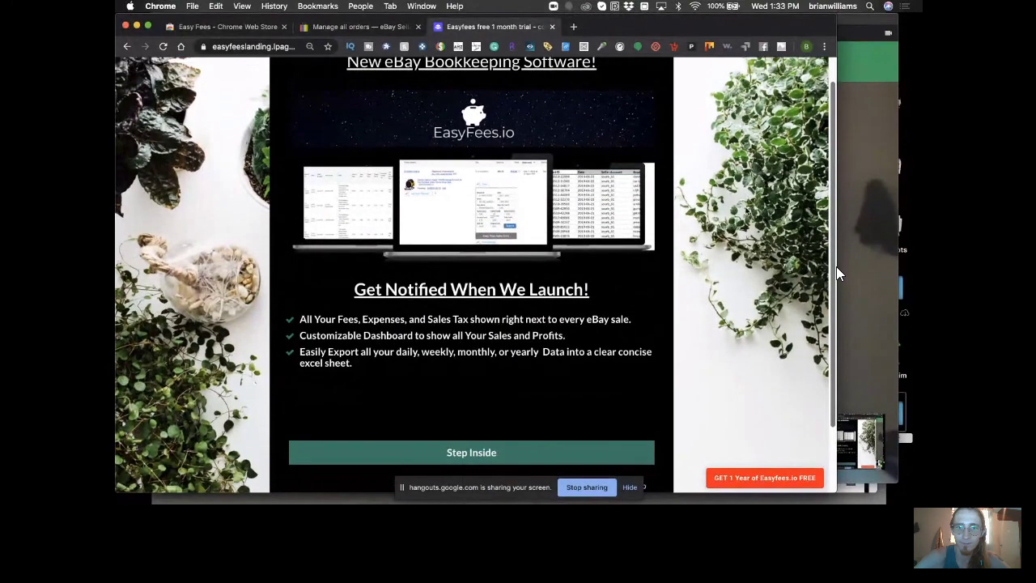
scroll(838, 273, down, 1)
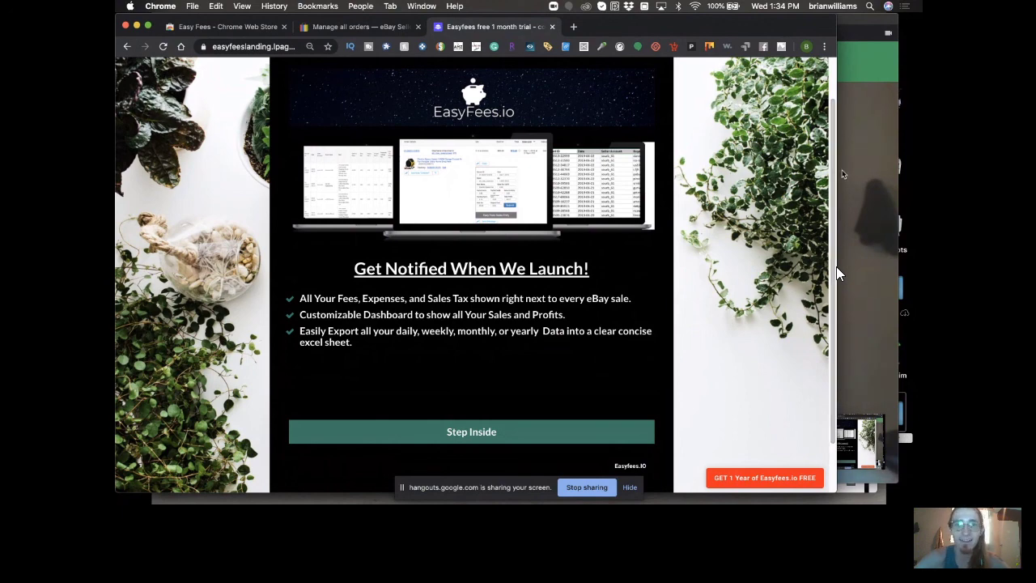
click(838, 274)
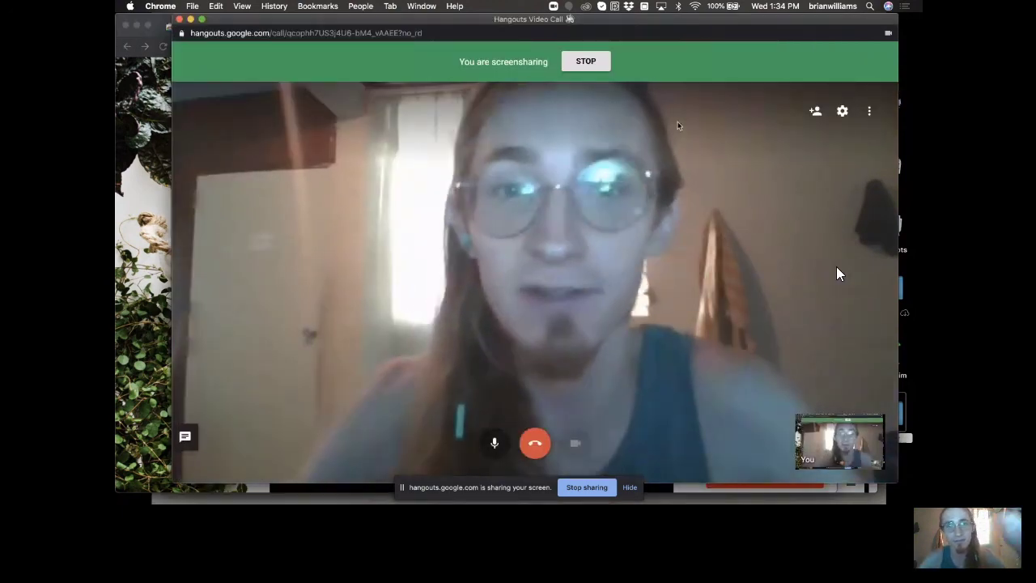